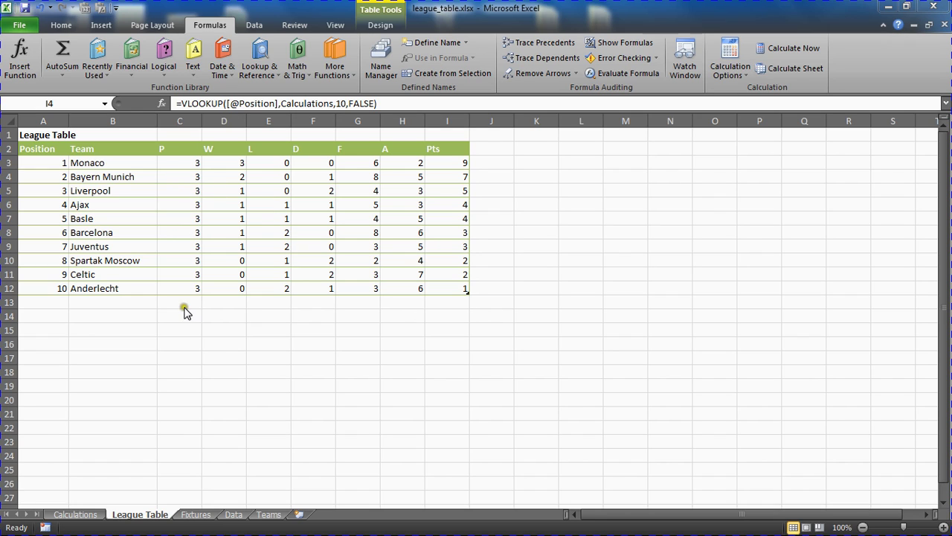
# On the Fixtures sheet, enter Bayern Munich 2–0 Liverpool (B30, D30) and Ajax 1–1 Barcelona (B32, D32).
pyautogui.click(196, 513)
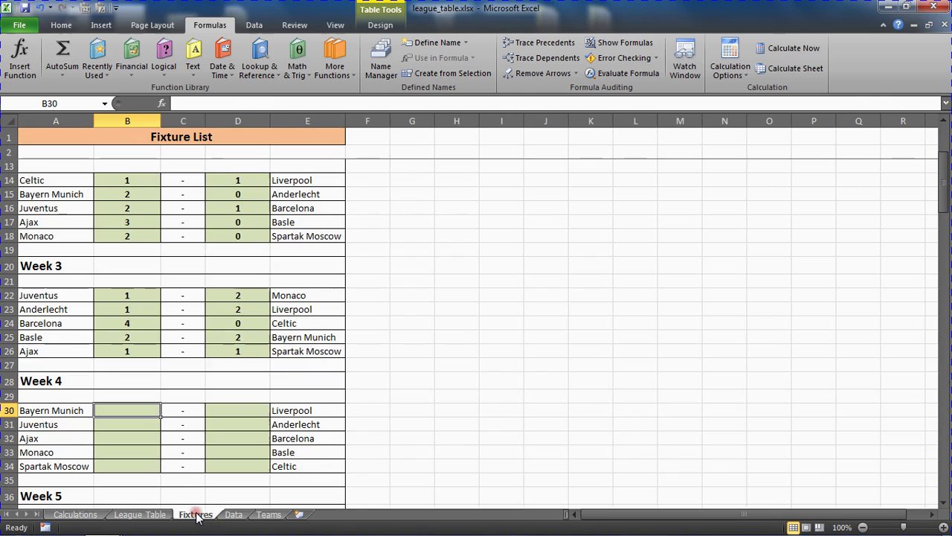
pyautogui.click(159, 514)
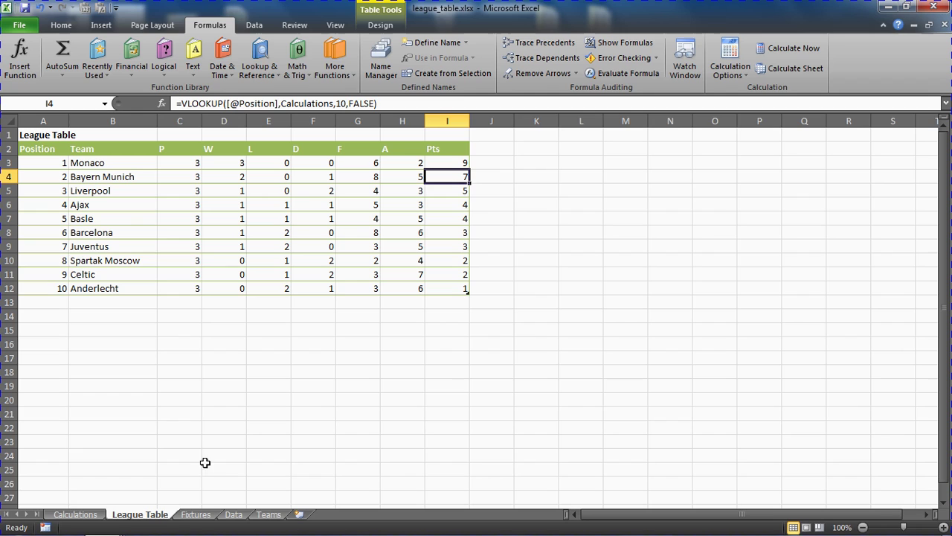
pyautogui.click(196, 514)
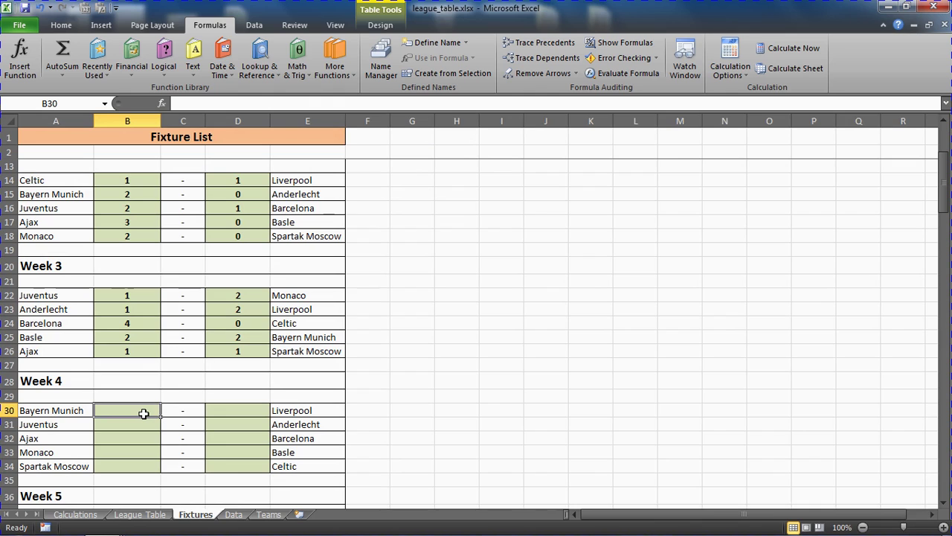
pyautogui.write('2')
pyautogui.click(219, 409)
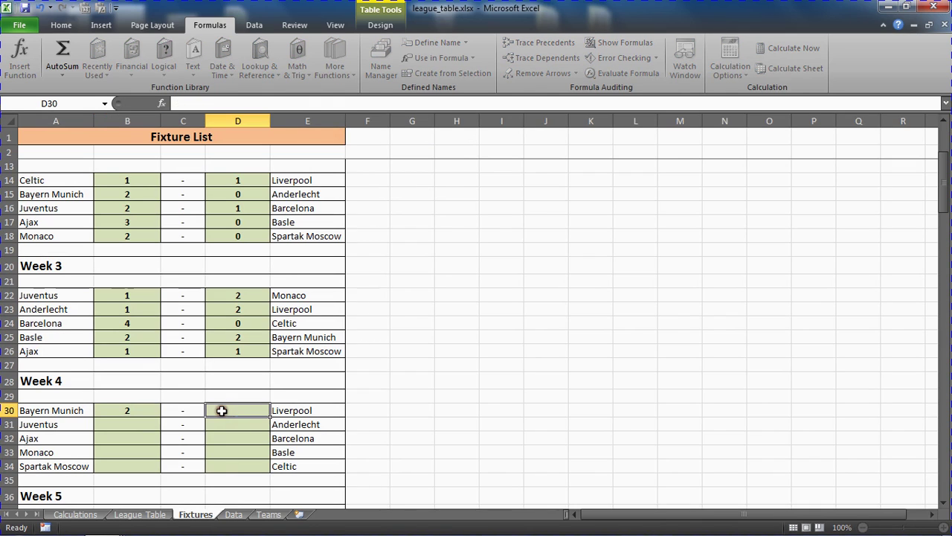
pyautogui.write('0')
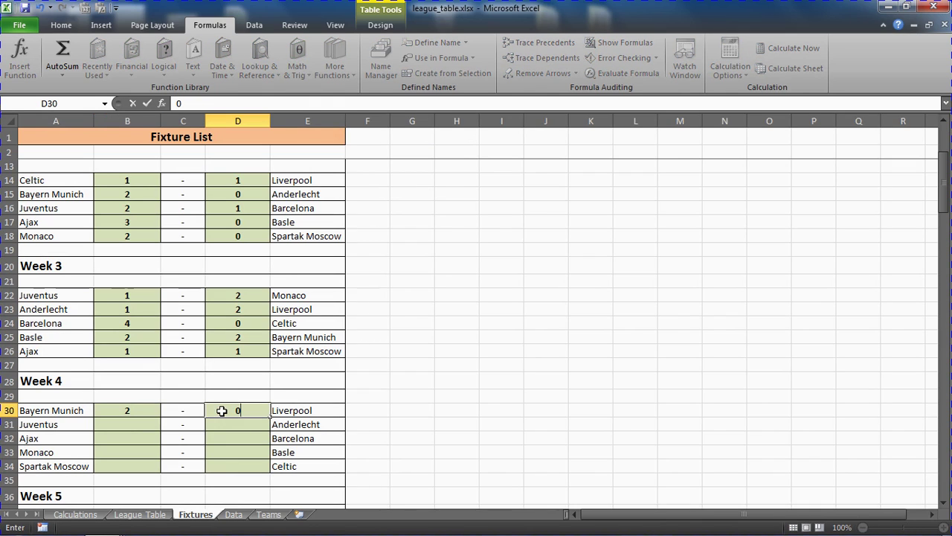
pyautogui.click(150, 436)
pyautogui.write('1')
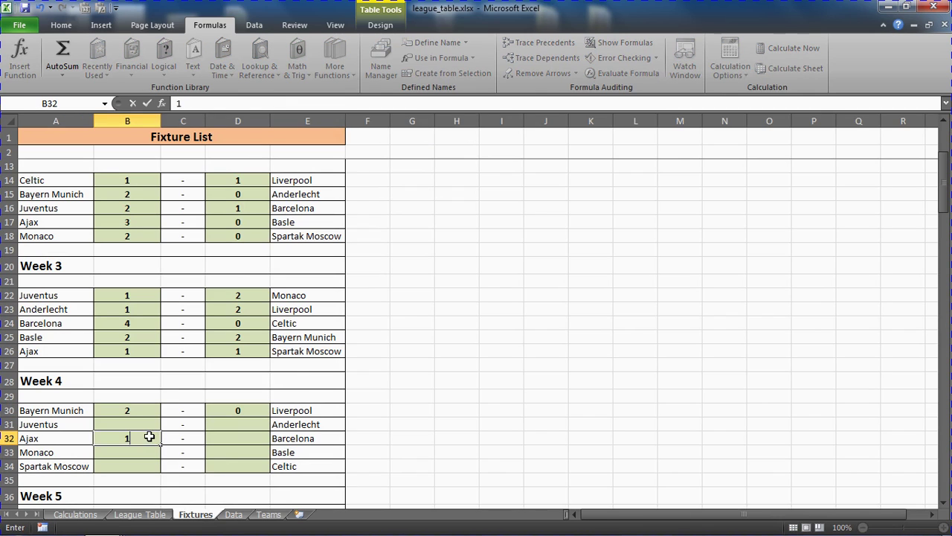
pyautogui.click(229, 440)
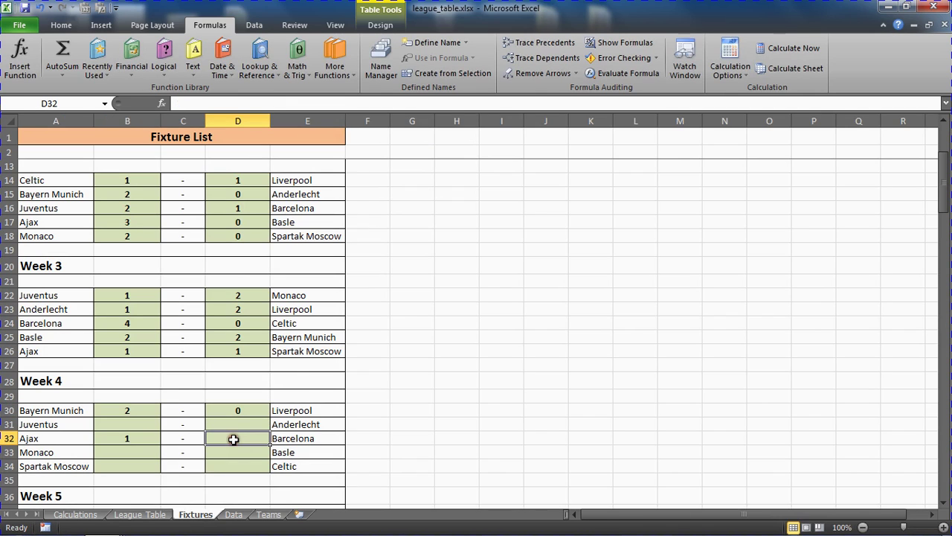
pyautogui.write('1')
pyautogui.click(279, 433)
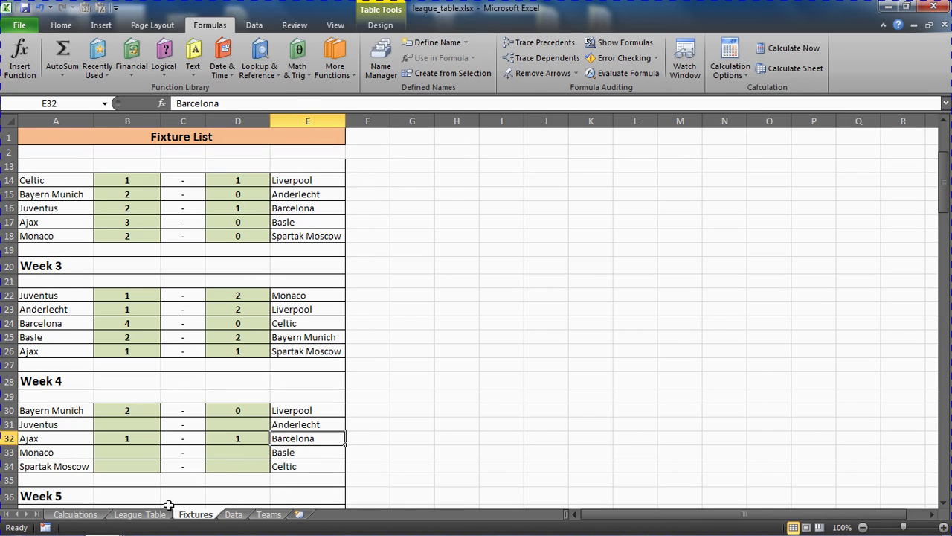
# Switch to the League Table sheet to see Bayern Munich top on 10 points.
pyautogui.click(140, 514)
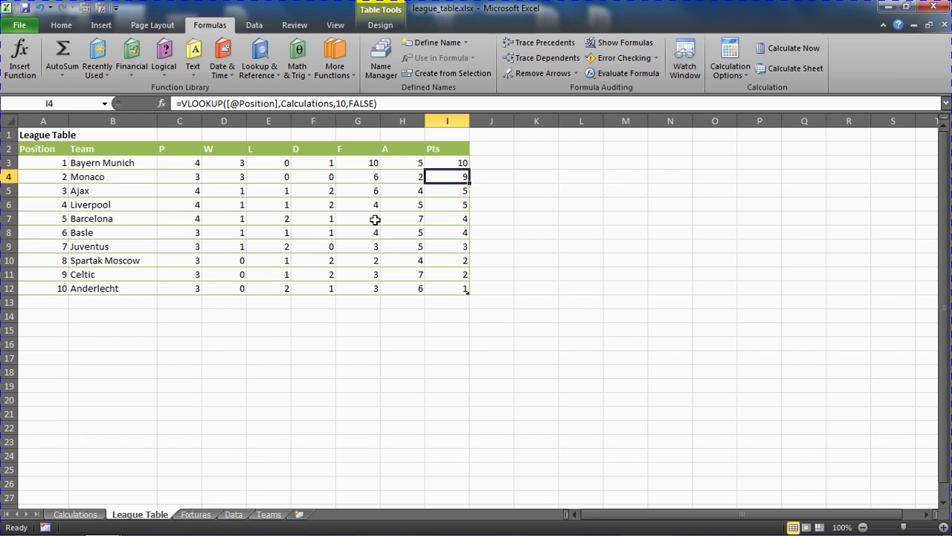
# Switch to the tennis_tournament_complete.xlsm workbook.
pyautogui.click(336, 25)
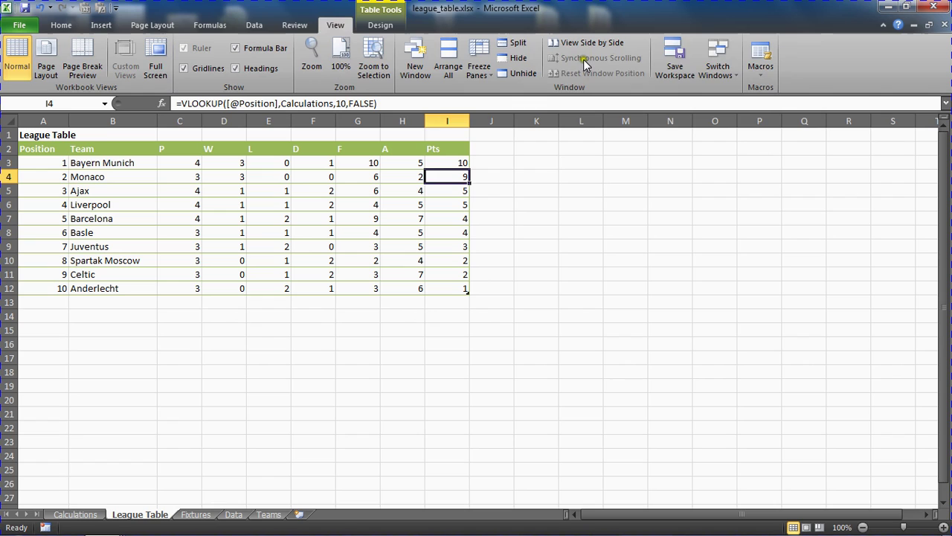
pyautogui.click(716, 69)
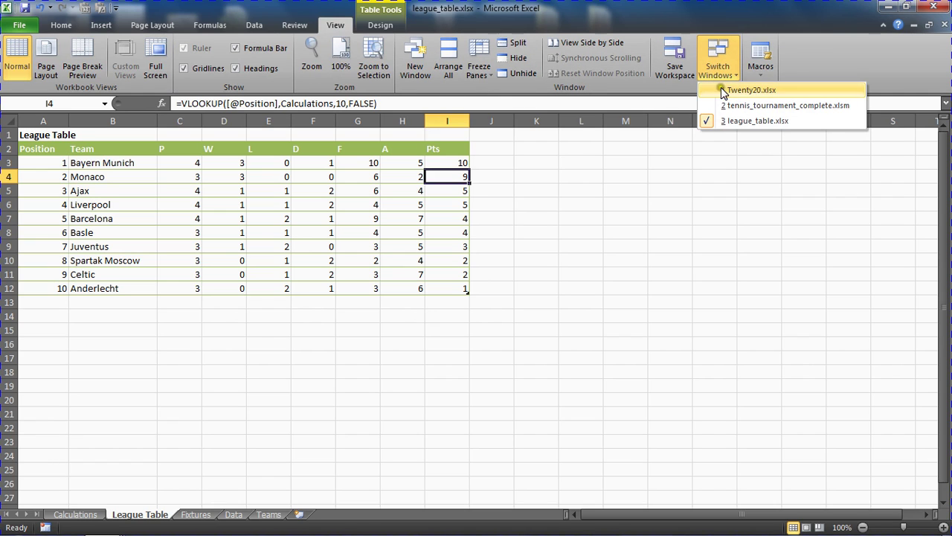
pyautogui.click(726, 107)
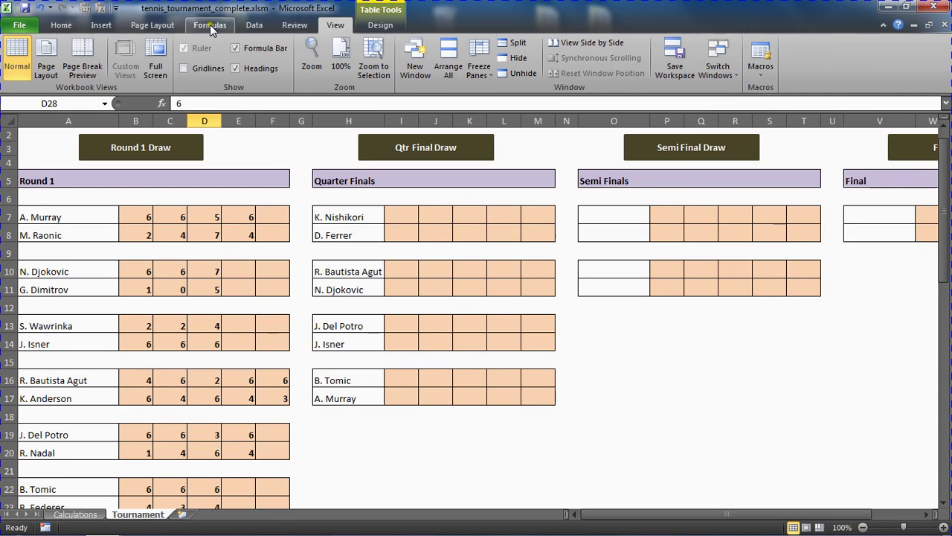
# Set the workbook's calculation option to Manual.
pyautogui.click(210, 26)
pyautogui.click(730, 70)
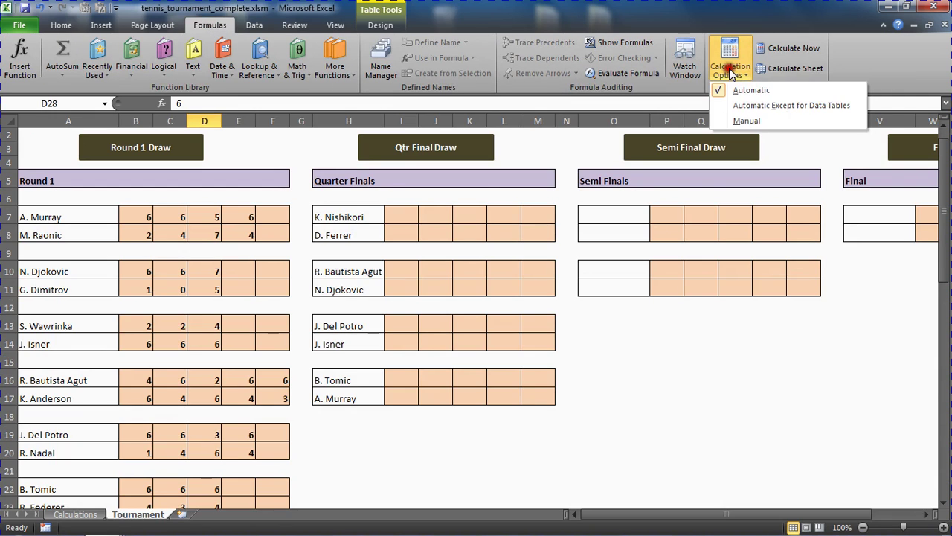
pyautogui.click(741, 120)
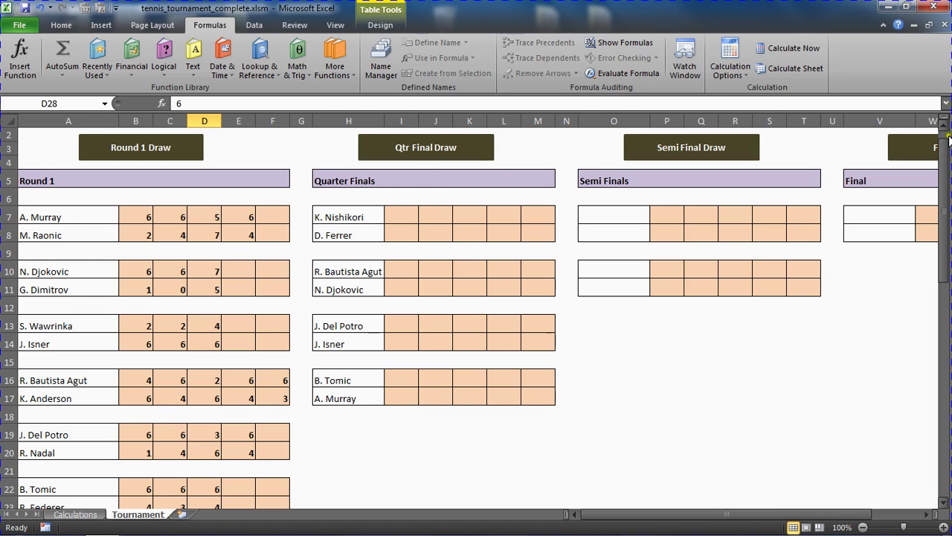
# Enter the first quarter-final's first two sets: Nishikori 6–2, then 4–6 against Ferrer.
pyautogui.click(943, 125)
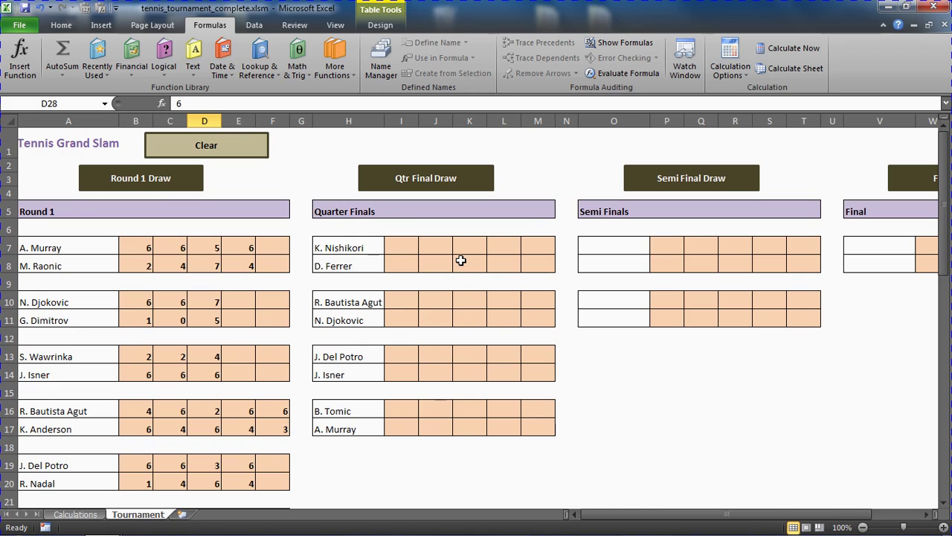
pyautogui.click(406, 247)
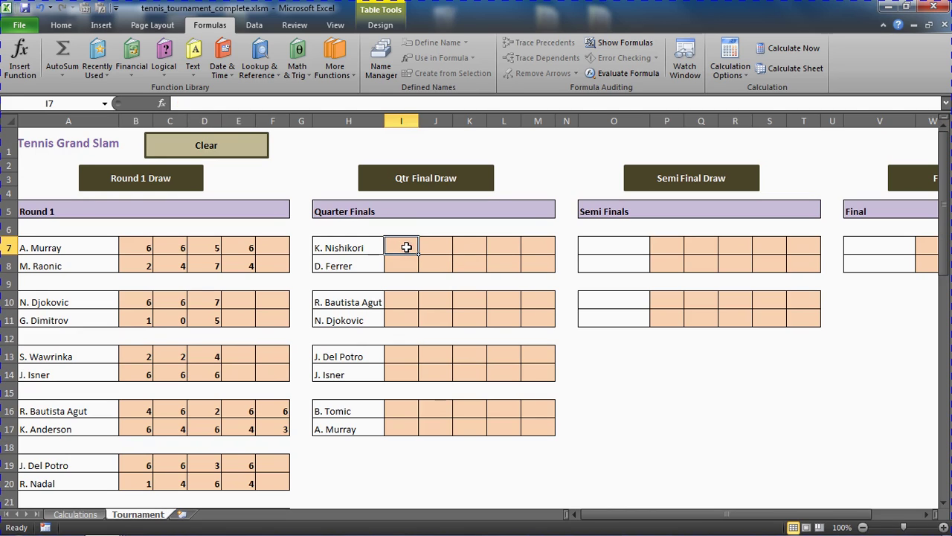
pyautogui.write('6')
pyautogui.press('Return')
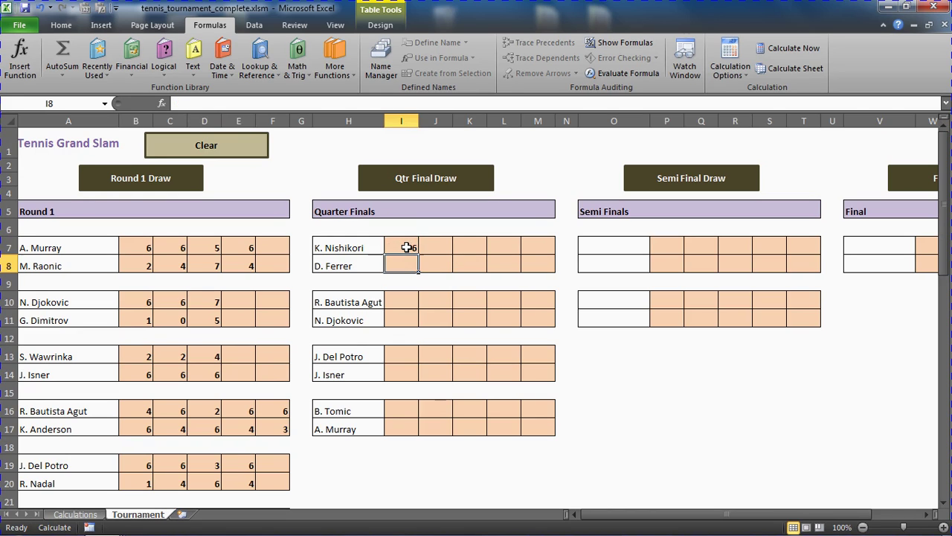
pyautogui.write('2')
pyautogui.press('Up')
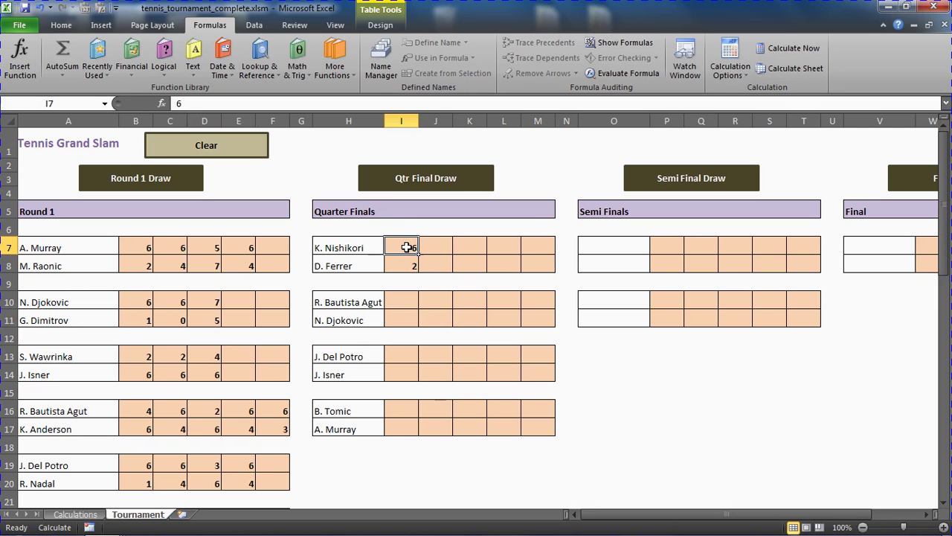
pyautogui.press('Right')
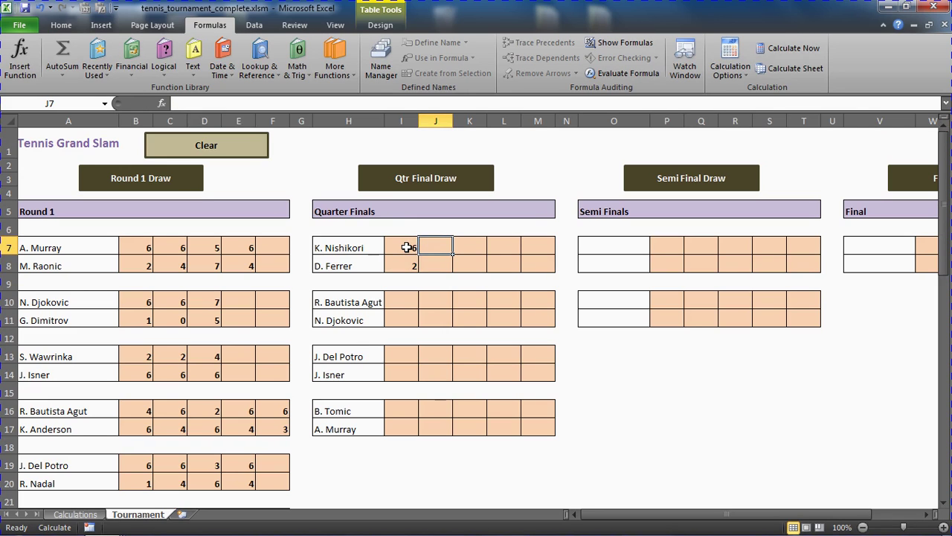
pyautogui.write('4')
pyautogui.press('Return')
pyautogui.write('6')
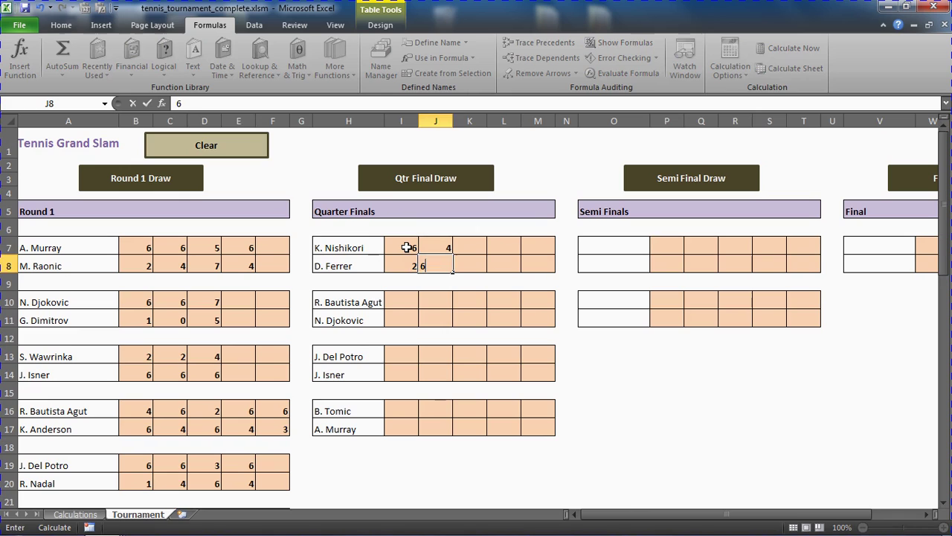
pyautogui.press('Up')
# Enter the third and fourth sets, 3–6 and 2–6, giving Ferrer the fourth set.
pyautogui.press('Right')
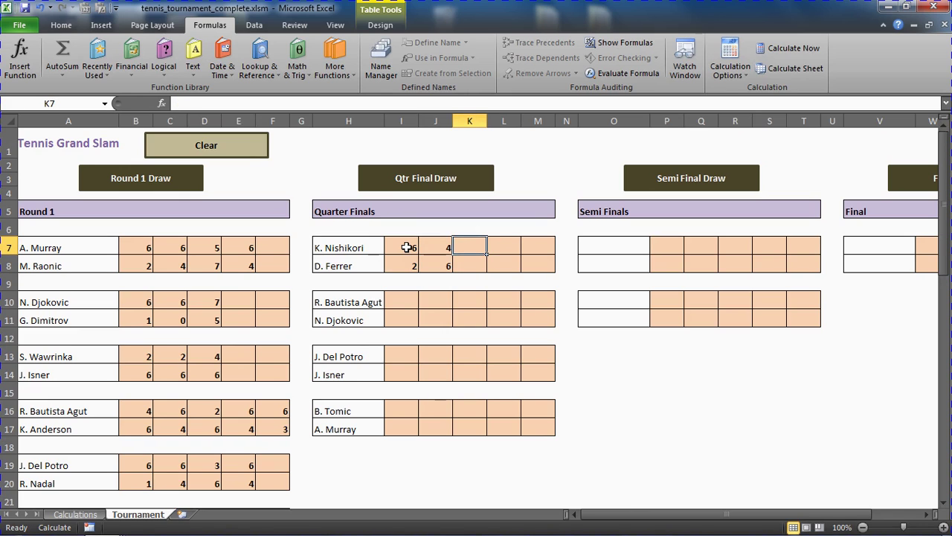
pyautogui.write('3')
pyautogui.press('Return')
pyautogui.write('6')
pyautogui.press('Up')
pyautogui.press('Right')
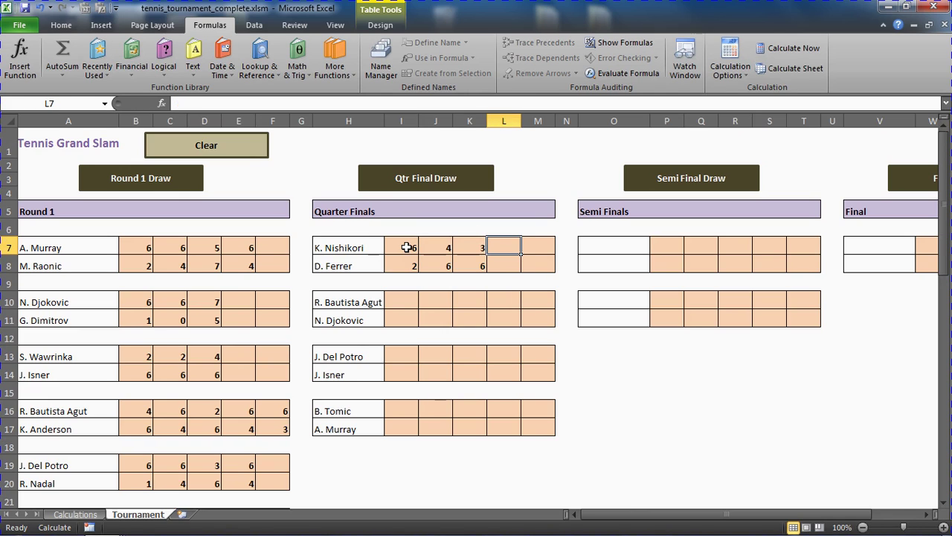
pyautogui.write('2')
pyautogui.press('Return')
pyautogui.write('6')
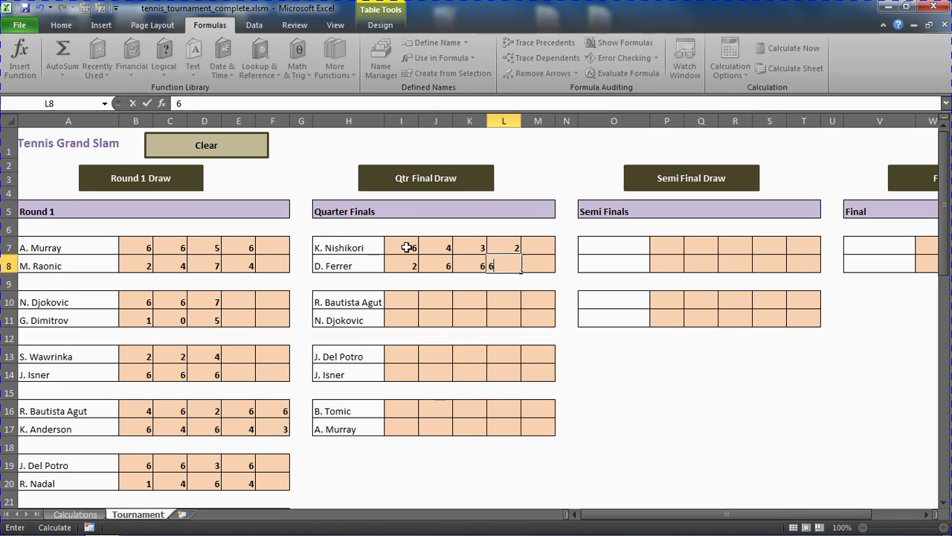
pyautogui.press('Return')
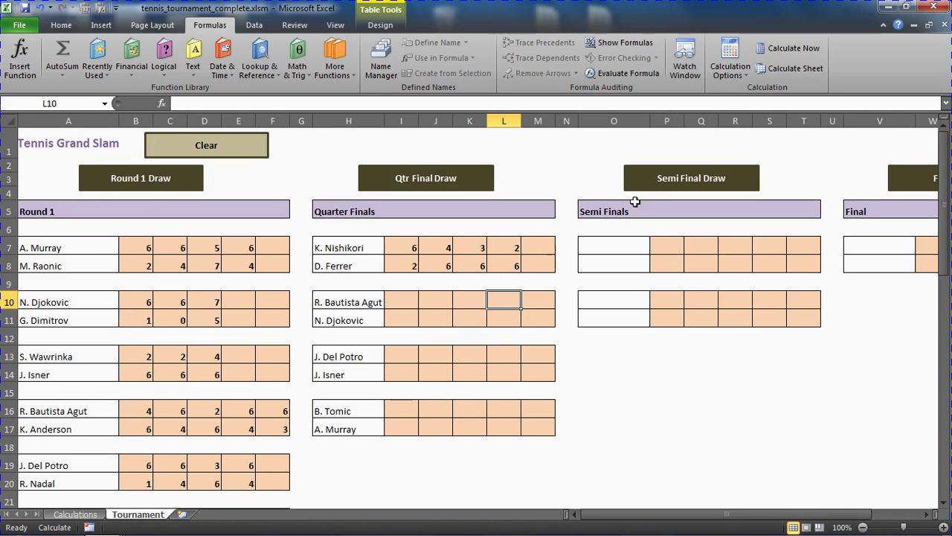
# Use the Semi Final Draw button to advance D. Ferrer into the semi-finals.
pyautogui.click(690, 181)
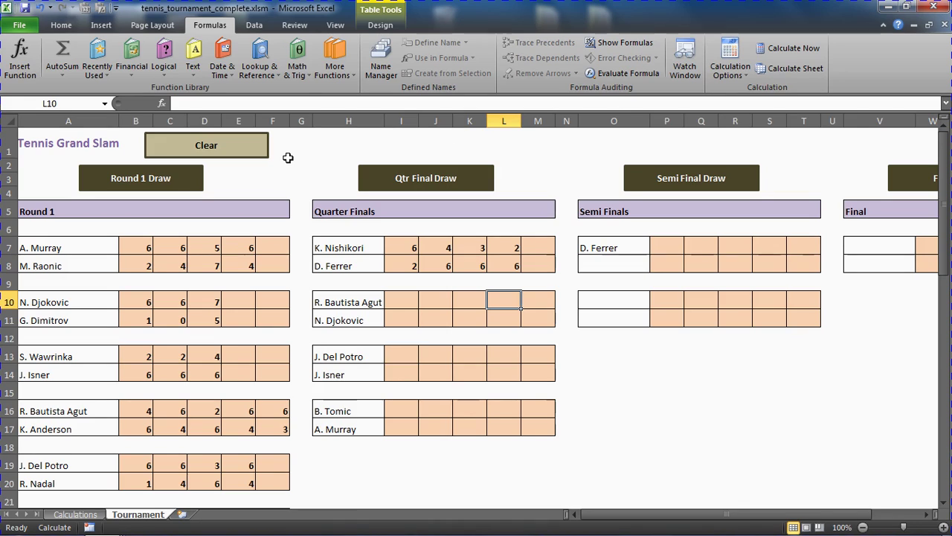
# Use the Clear button to remove every player name and score from the draw.
pyautogui.click(234, 154)
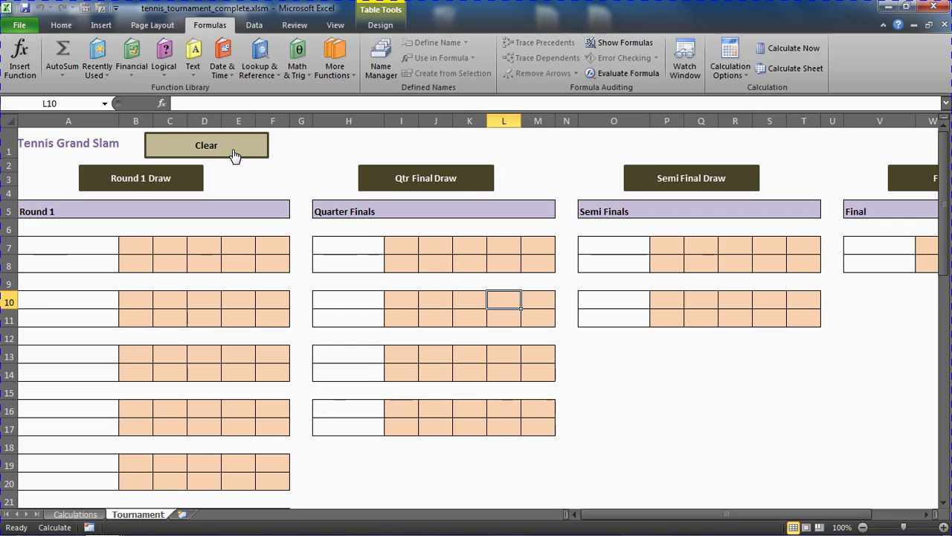
# Switch to the Twenty20.xlsx workbook, showing its Super 10 Fixtures sheet.
pyautogui.click(335, 25)
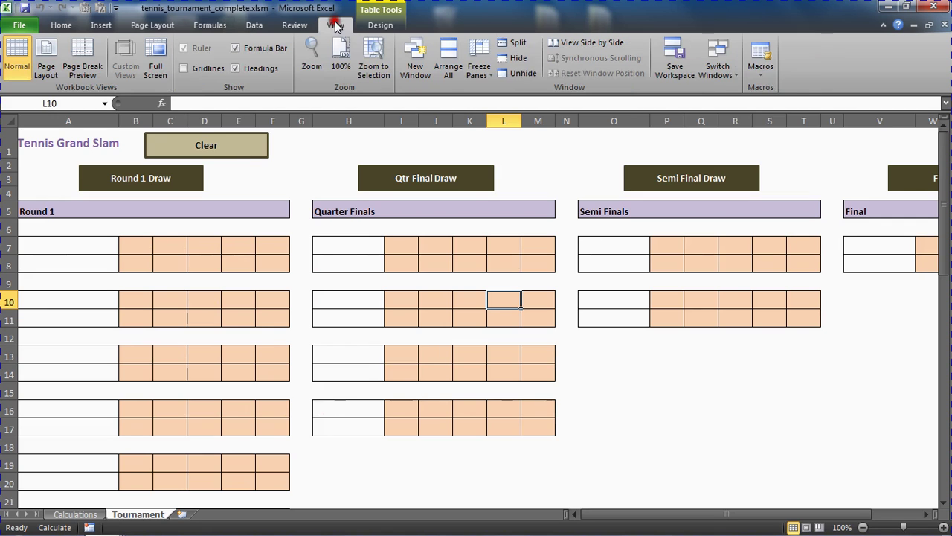
pyautogui.click(715, 71)
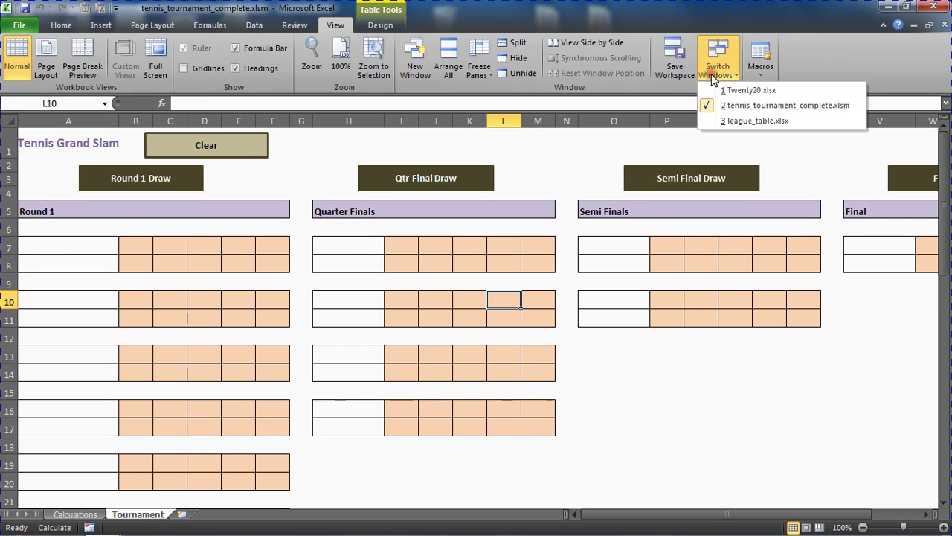
pyautogui.click(725, 91)
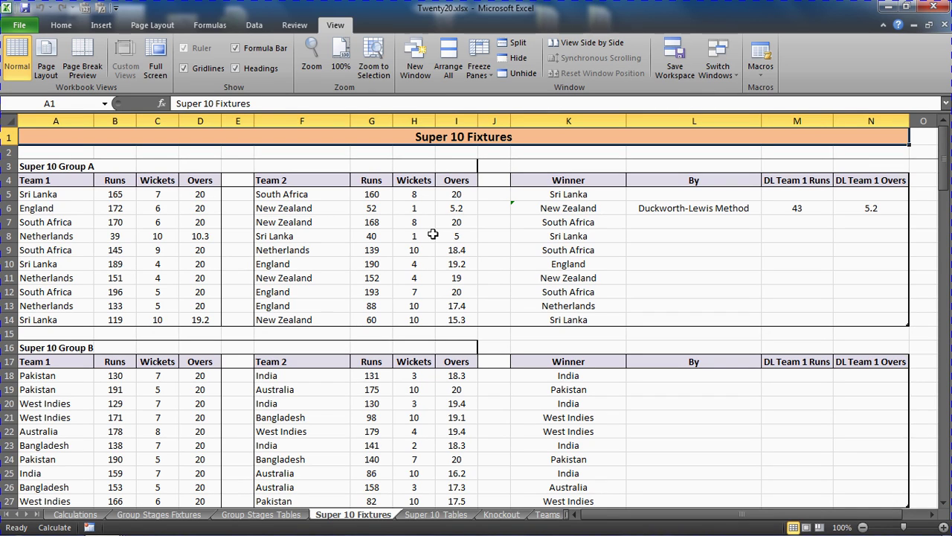
# Set the Twenty20 workbook's calculation option to Automatic.
pyautogui.click(210, 25)
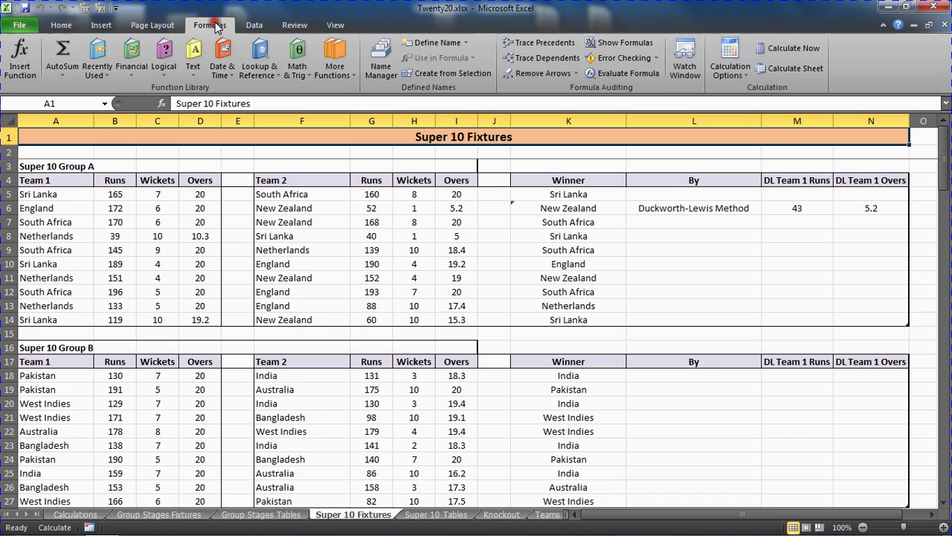
pyautogui.click(730, 58)
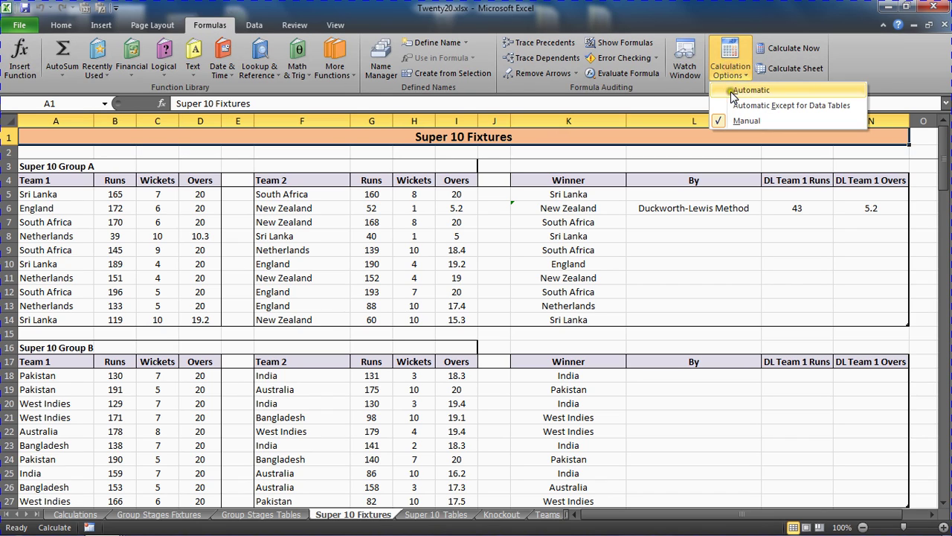
pyautogui.click(730, 91)
# Inspect the J9, Winner and By formulas, then open the Super 10 Tables sheet.
pyautogui.click(494, 251)
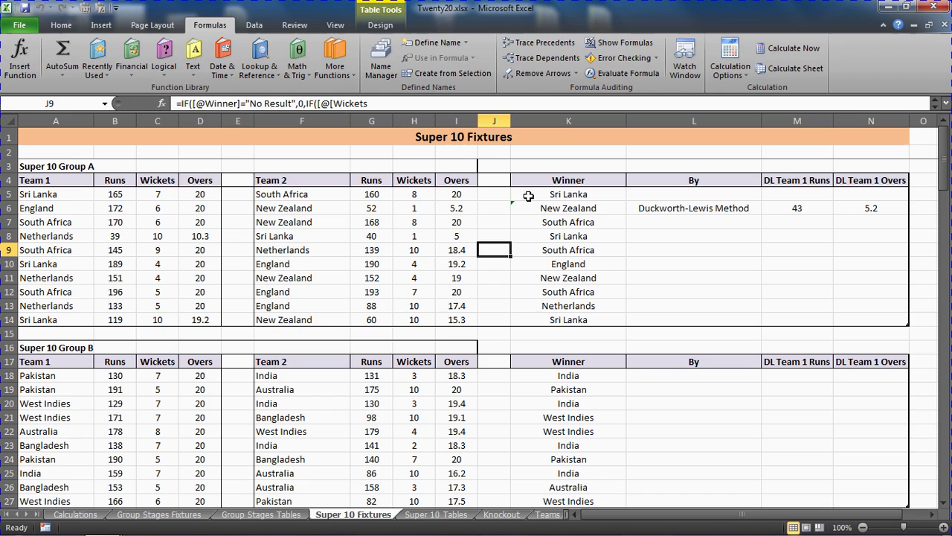
pyautogui.click(566, 194)
pyautogui.moveTo(566, 194); pyautogui.dragTo(567, 250)
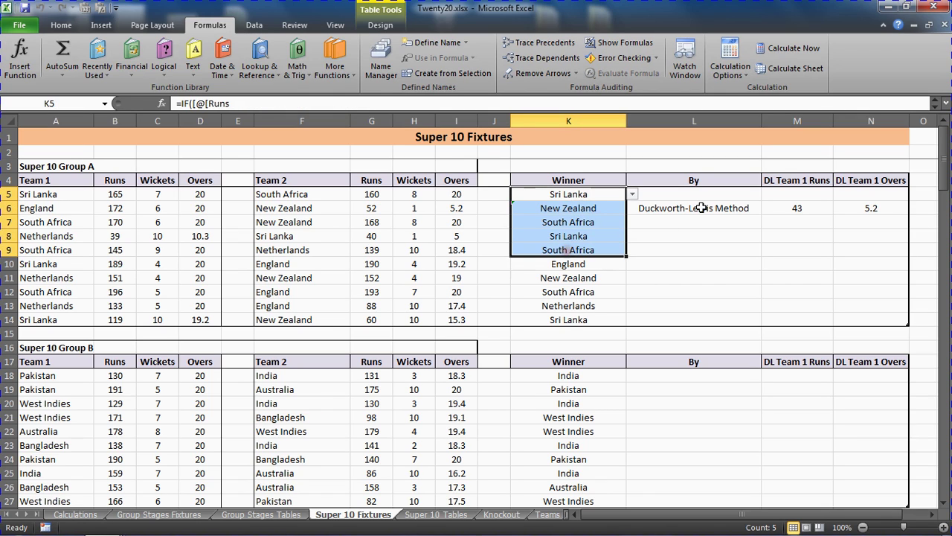
pyautogui.click(731, 195)
pyautogui.moveTo(732, 194); pyautogui.dragTo(744, 236)
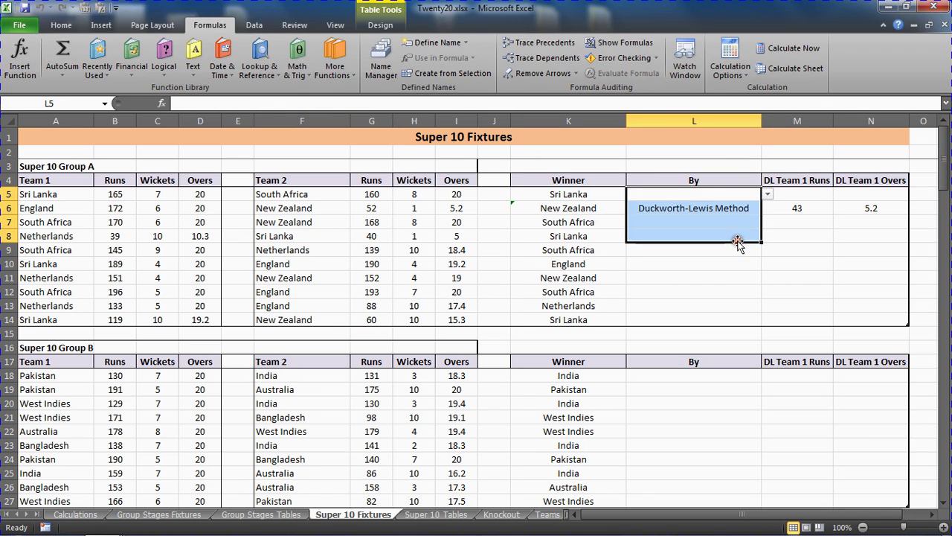
pyautogui.click(736, 257)
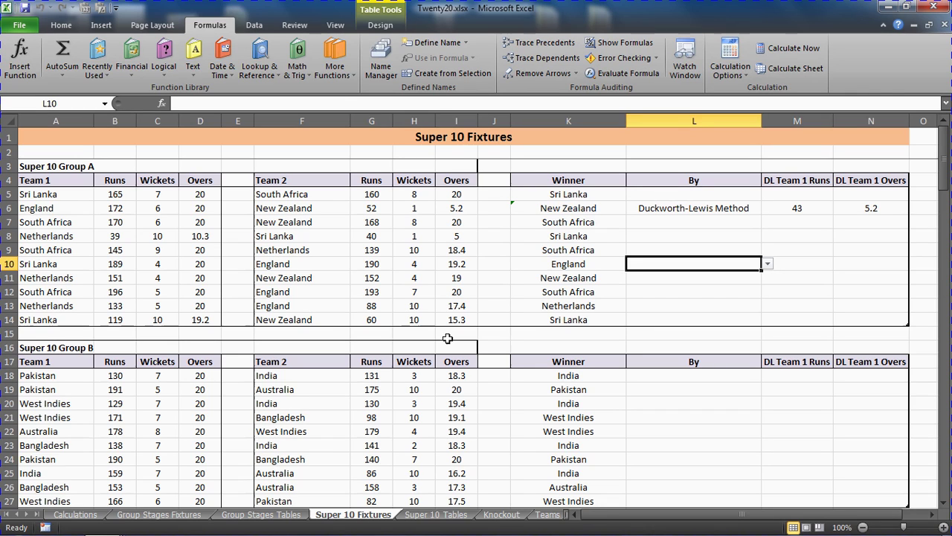
pyautogui.click(436, 515)
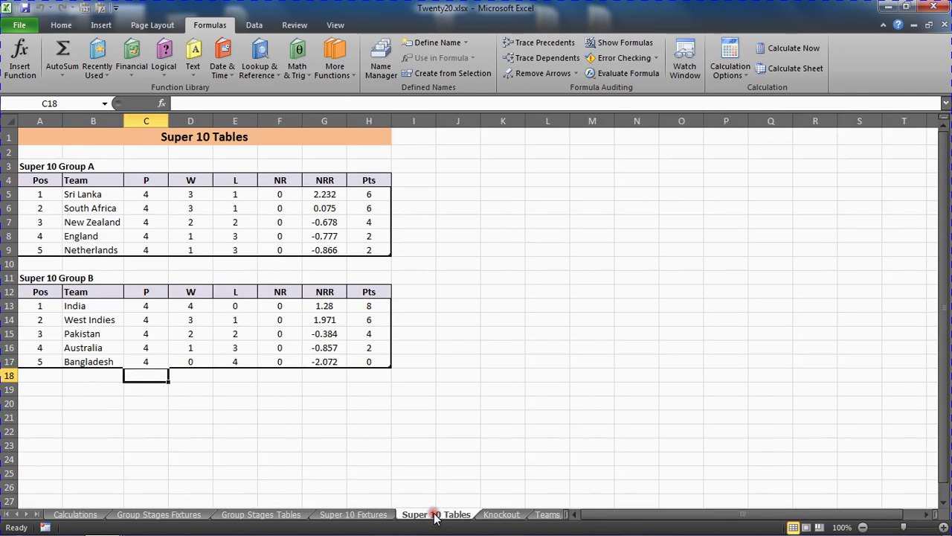
# Step through the Group A NRR values in column G, then return to Super 10 Fixtures.
pyautogui.click(508, 267)
pyautogui.press('Left')
pyautogui.press('Left')
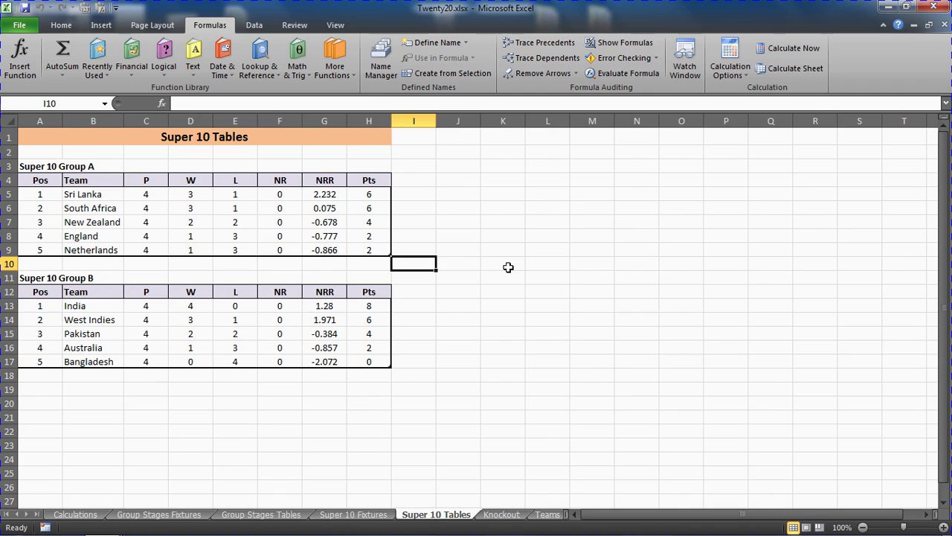
pyautogui.press('Left')
pyautogui.press('Up')
pyautogui.press('Left')
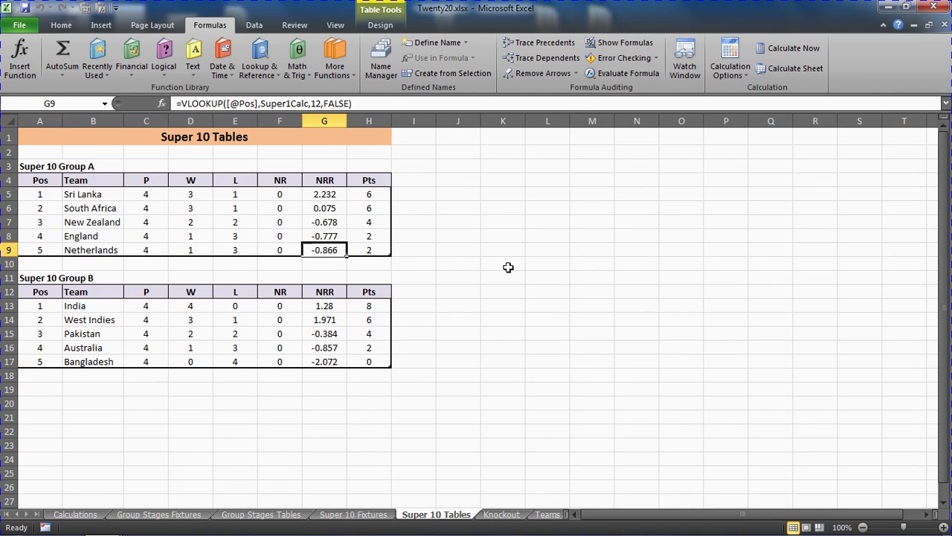
pyautogui.press('Up')
pyautogui.press('Up')
pyautogui.press('Up')
pyautogui.press('Up')
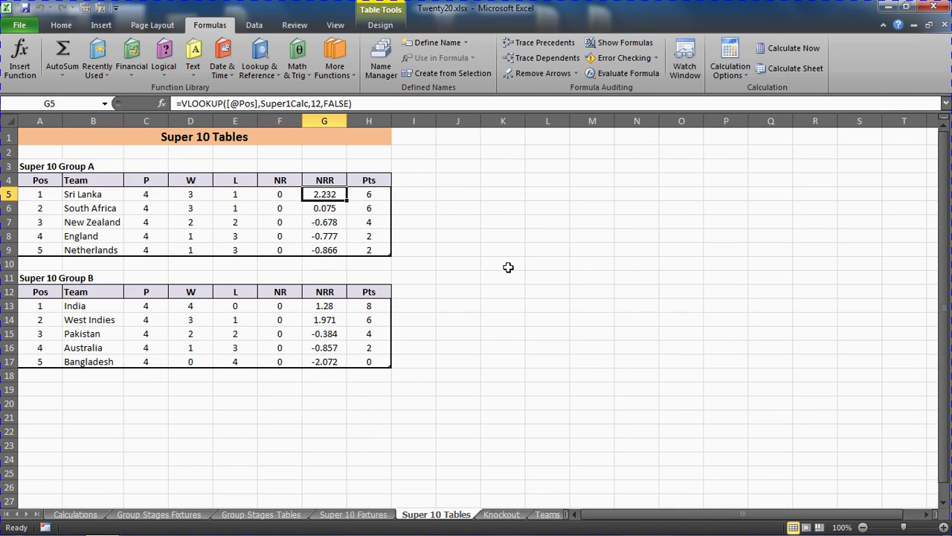
pyautogui.press('Down')
pyautogui.press('Down')
pyautogui.press('Down')
pyautogui.press('Down')
pyautogui.press('Down')
pyautogui.press('Down')
pyautogui.press('Down')
pyautogui.press('Down')
pyautogui.press('Down')
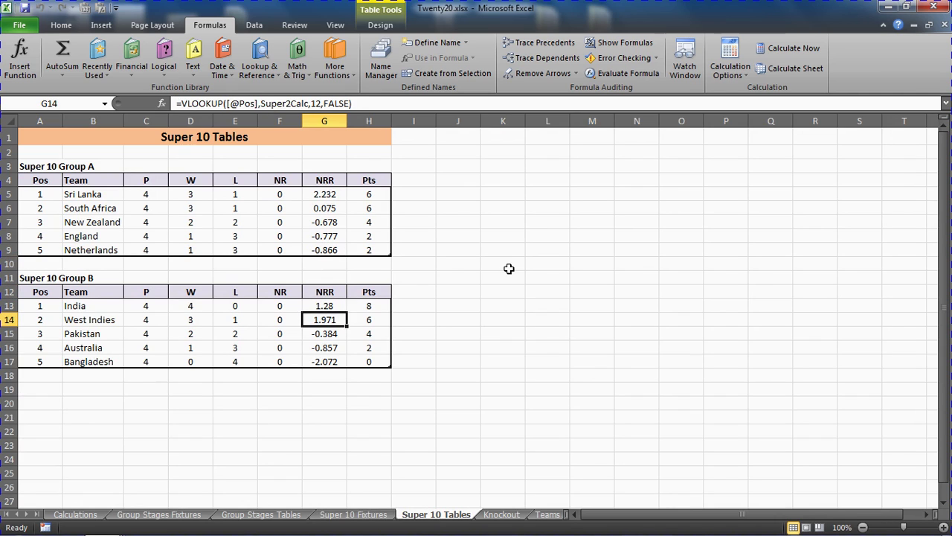
pyautogui.click(362, 517)
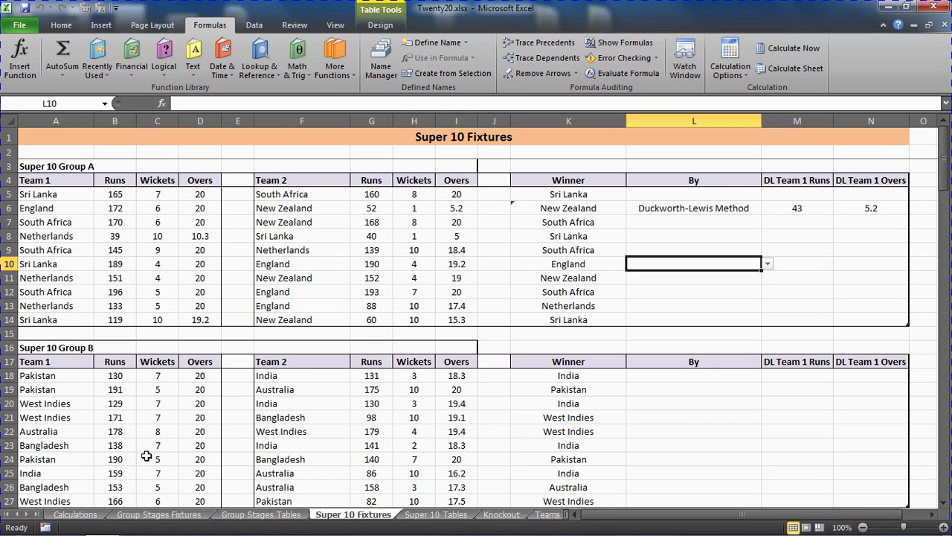
# Open the Calculations sheet with per-team NRR, points and Bowling SR, selecting cell N1.
pyautogui.click(74, 514)
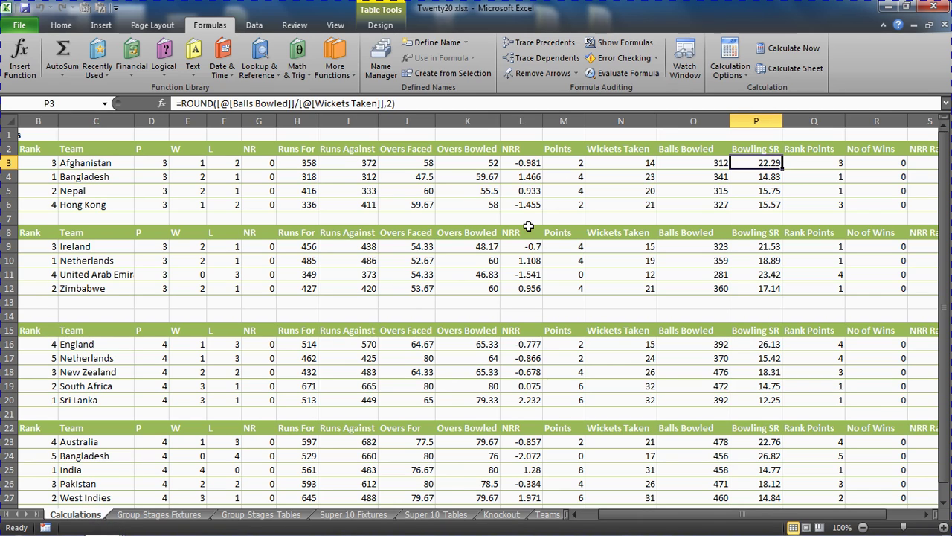
pyautogui.click(607, 136)
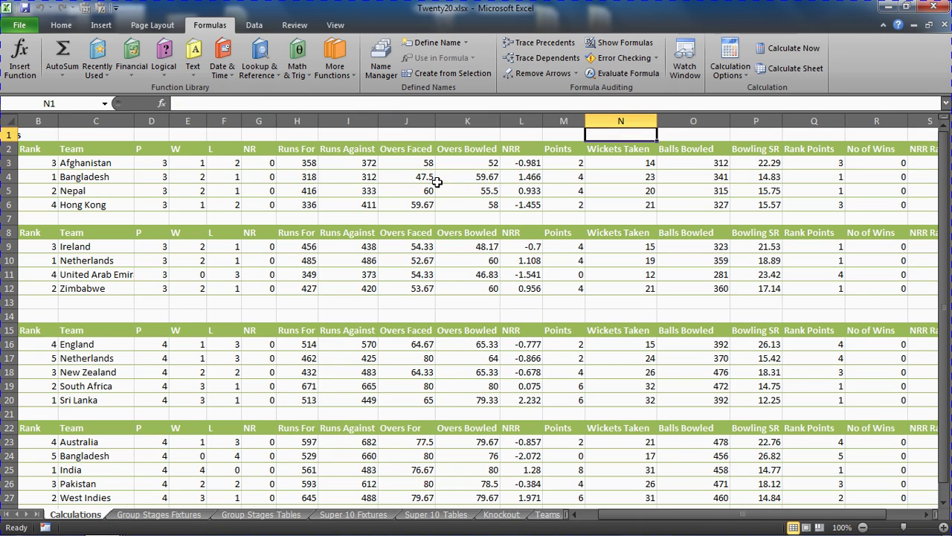